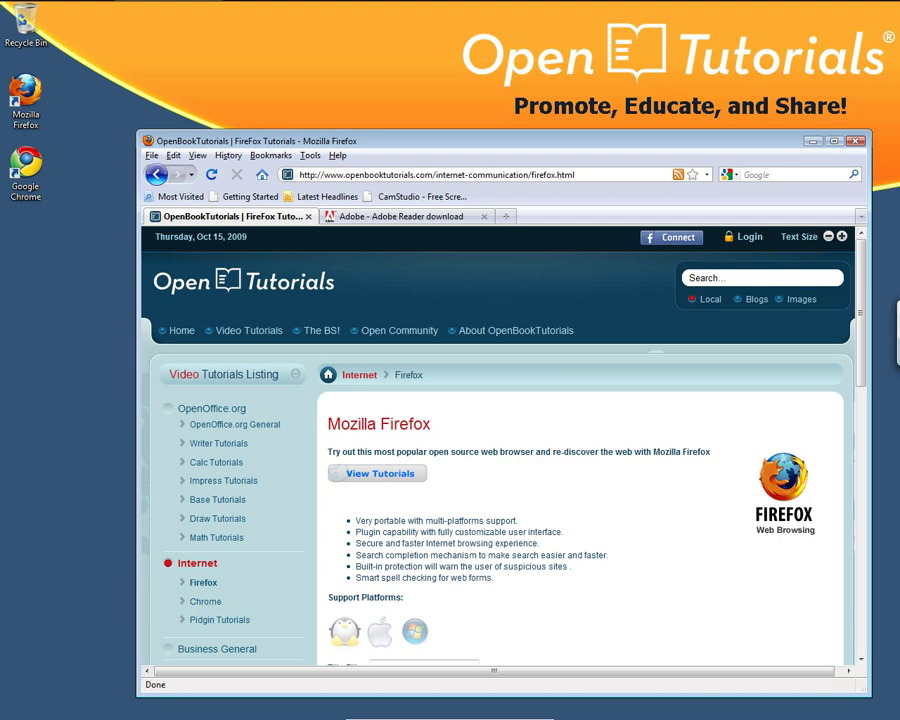
Start the Adobe Reader 9.2 download from the Adobe page with the optional Free McAfee Security Scan excluded
left_click(401, 215)
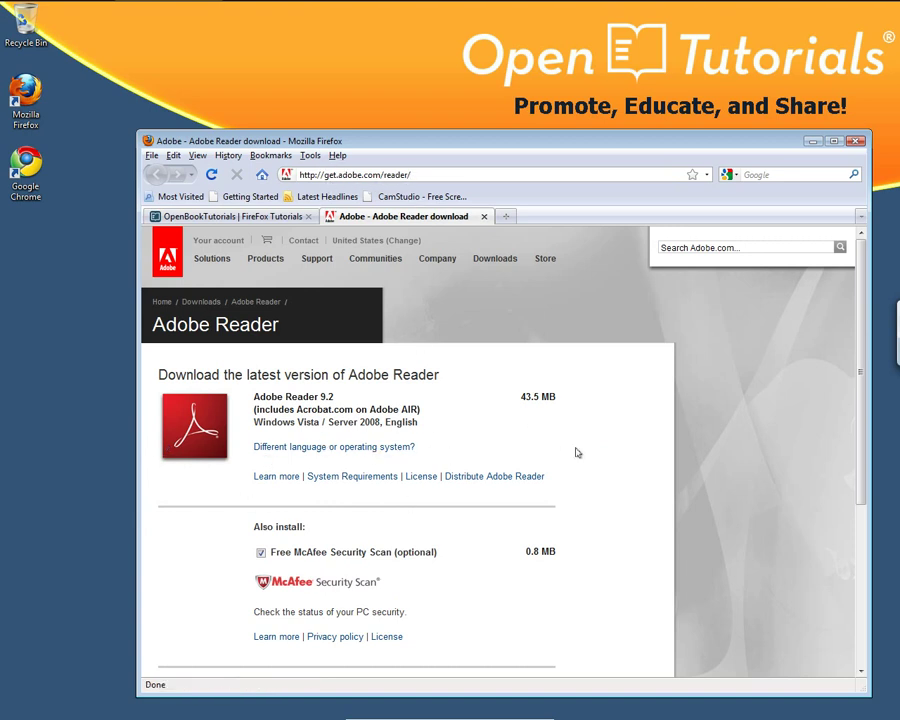
scroll(576, 450, "down", 2)
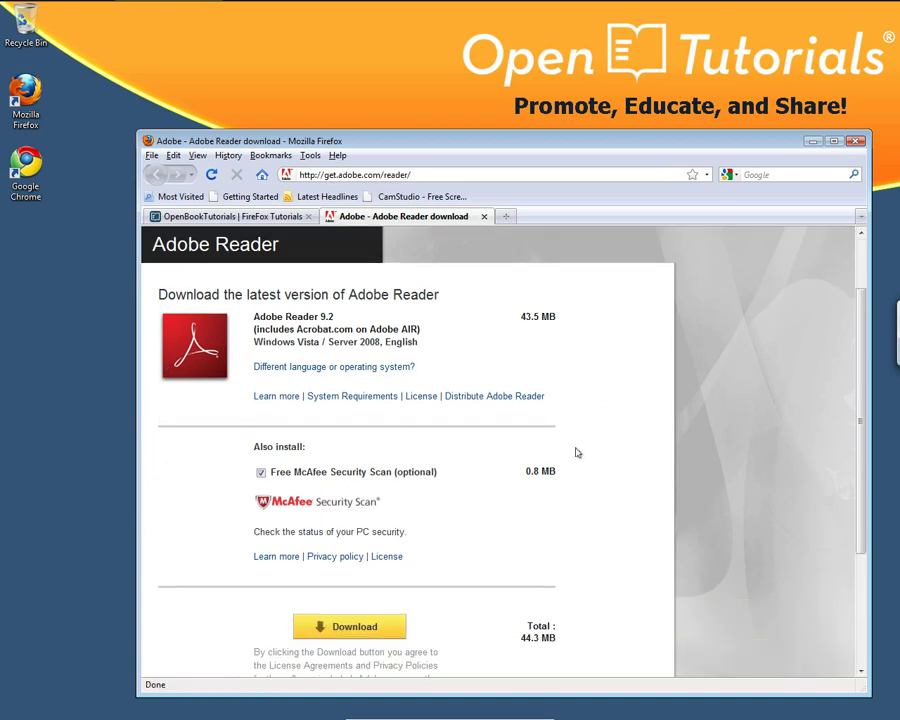
left_click(261, 473)
left_click(367, 628)
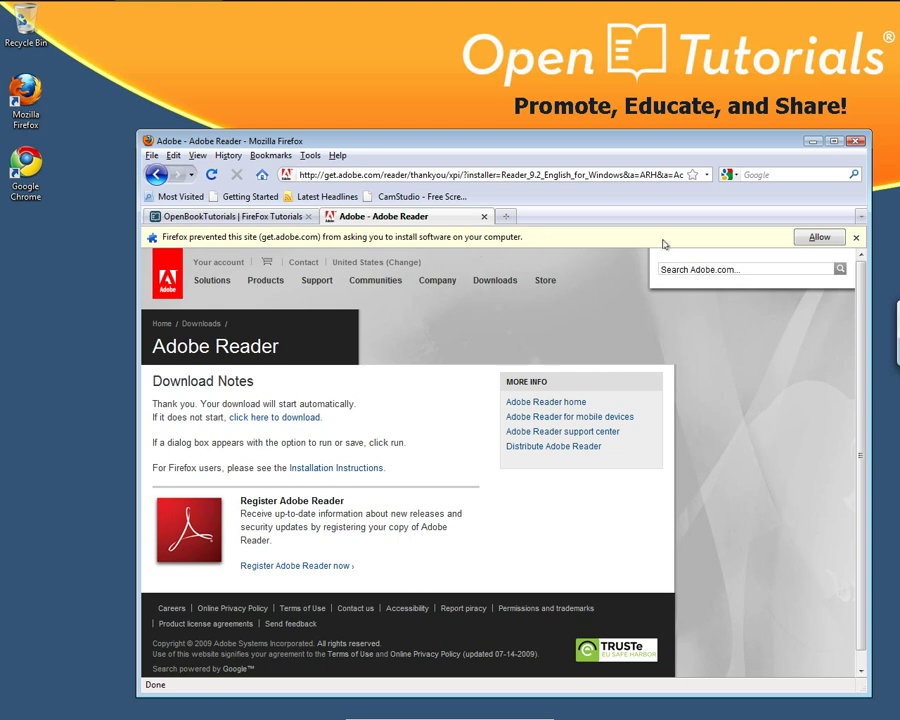
Allow get.adobe.com to install the Adobe DLM add-on, restarting the browser and granting Adobe DLM permission to continue
left_click(818, 238)
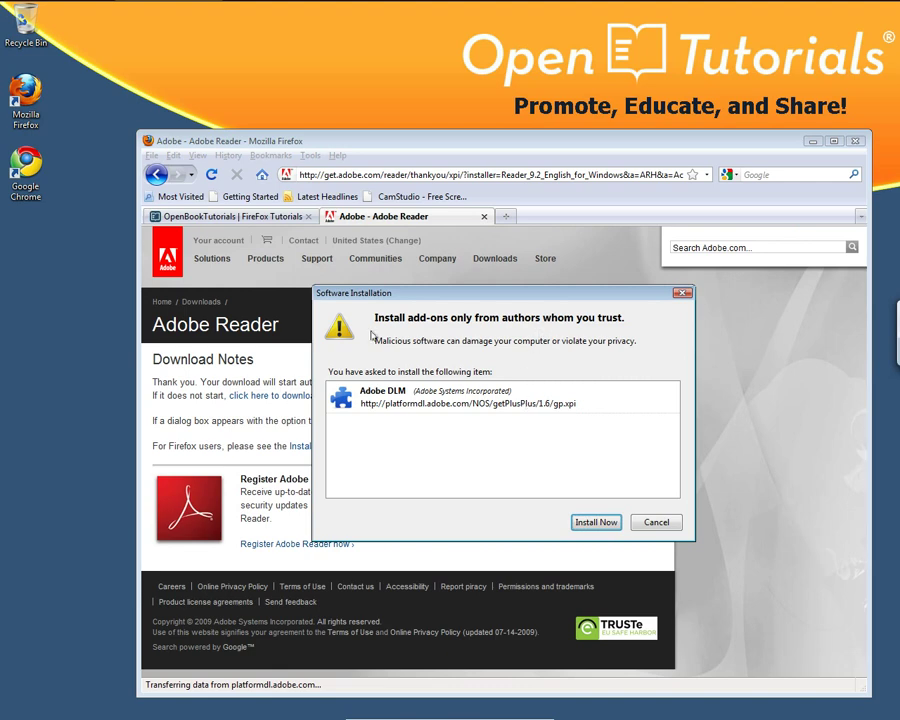
left_click(595, 522)
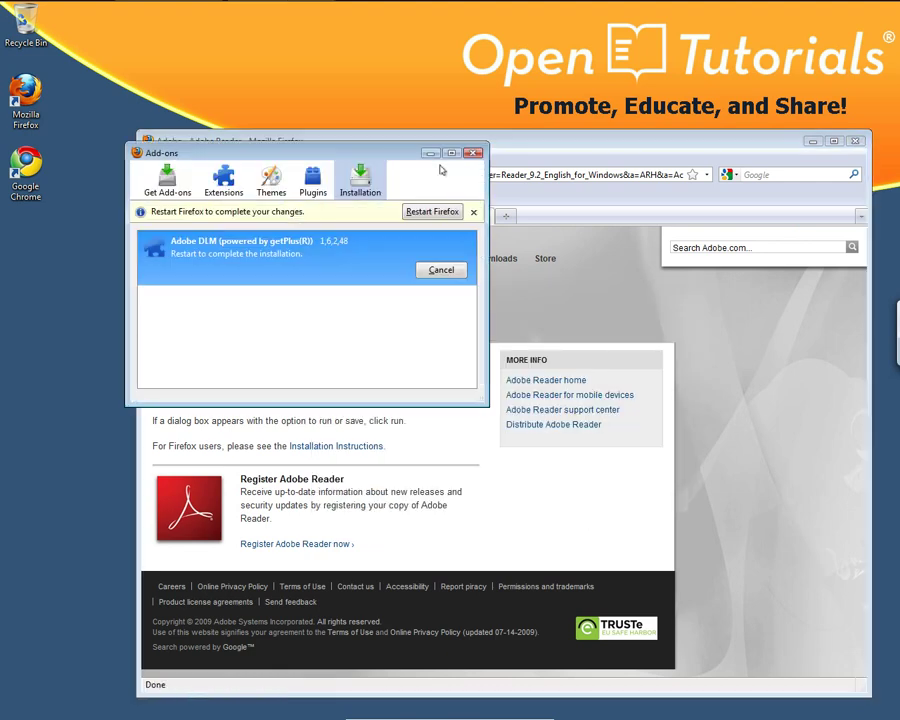
left_click(452, 217)
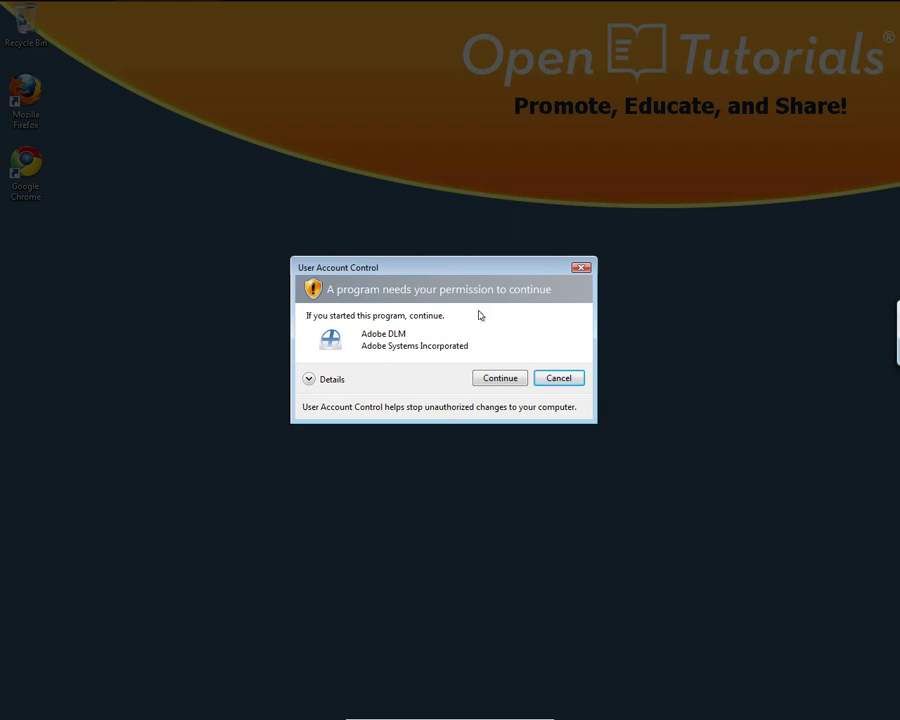
left_click(512, 378)
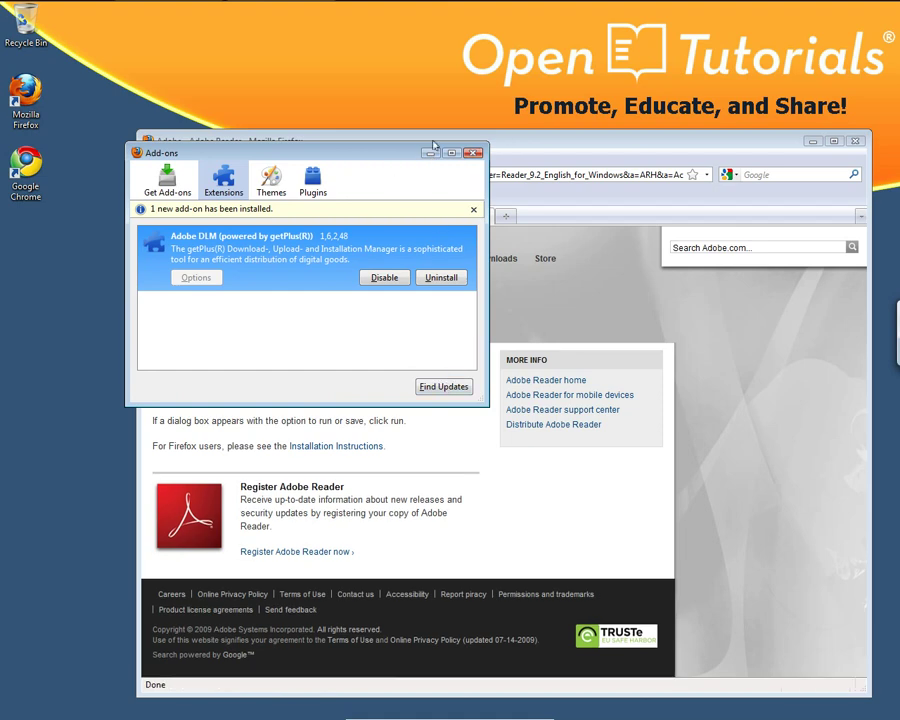
Dismiss the add-ons window, then permit getPlus(R) Helper to run and bring up the Adobe Download Manager
left_click(478, 154)
left_click_drag(500, 146, 485, 104)
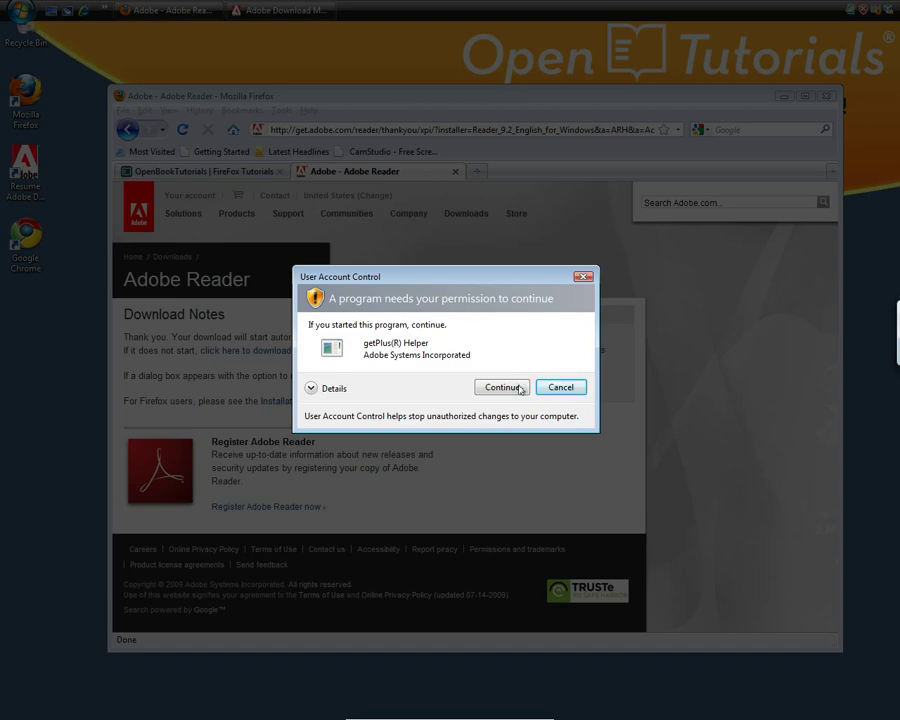
left_click(520, 388)
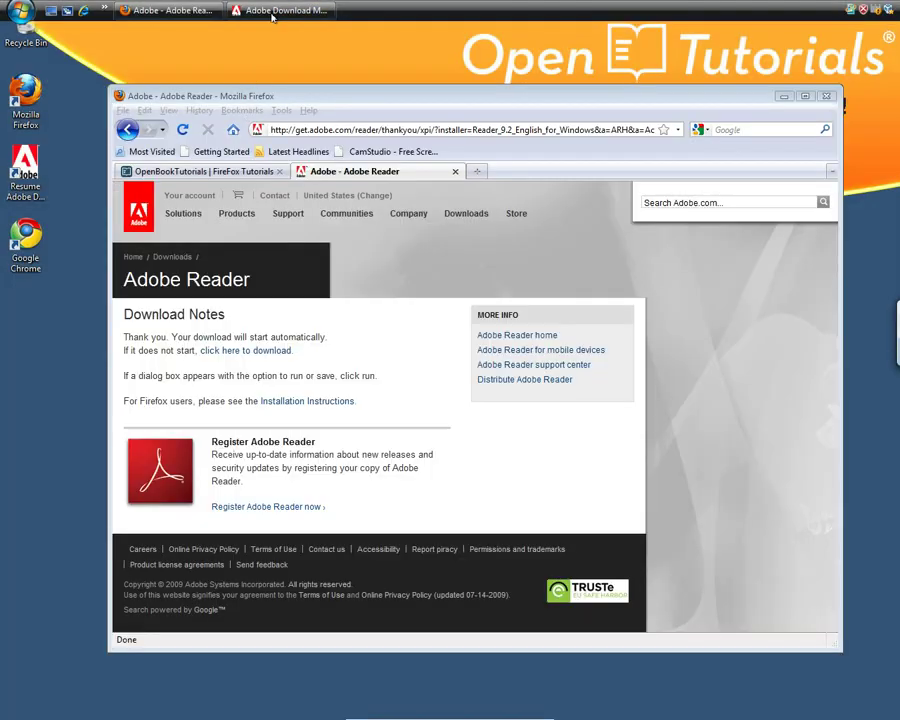
left_click(272, 16)
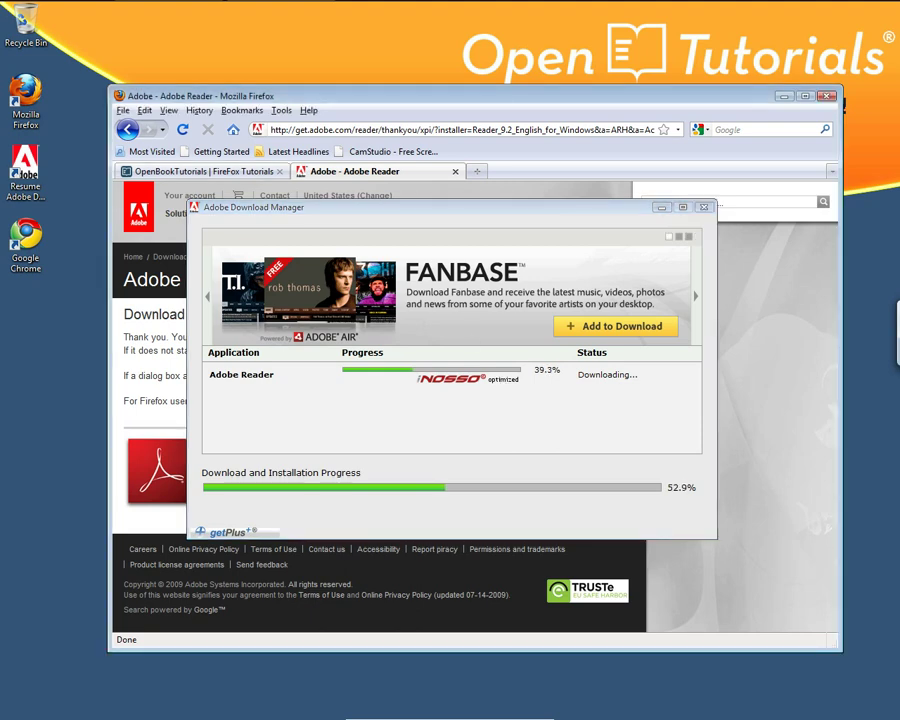
Open the OpenBookTutorials home page and look through its updates during the Adobe Reader download
left_click(204, 171)
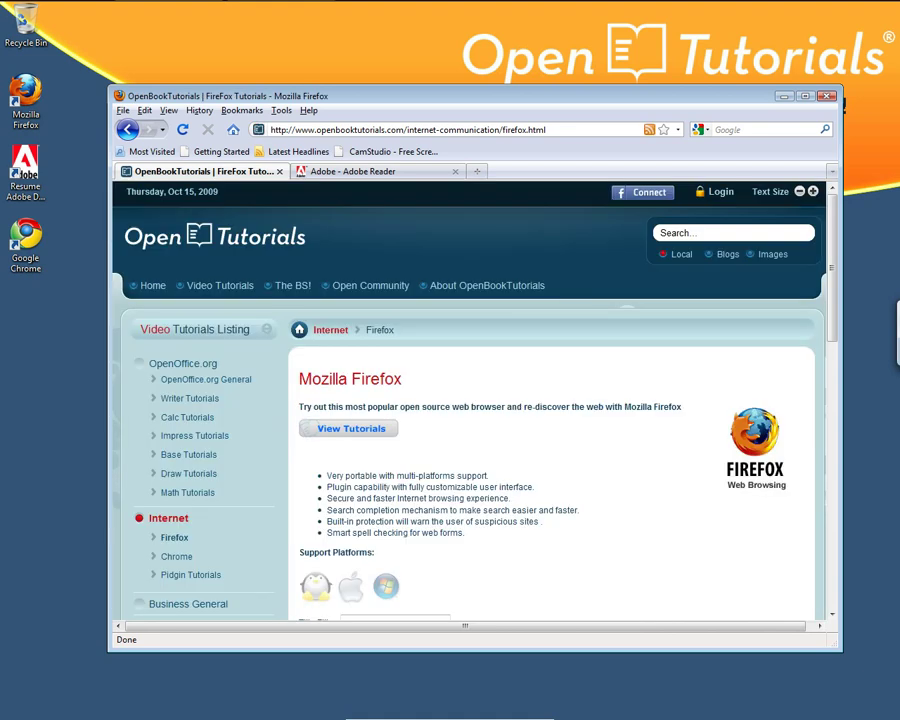
key("alt+Home")
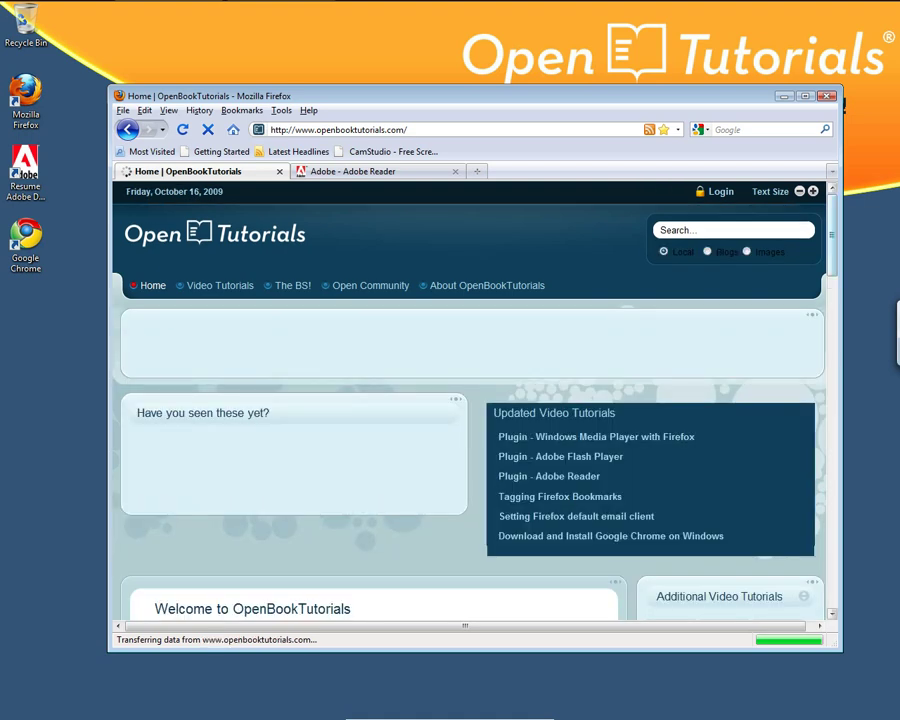
scroll(470, 400, "down", 12)
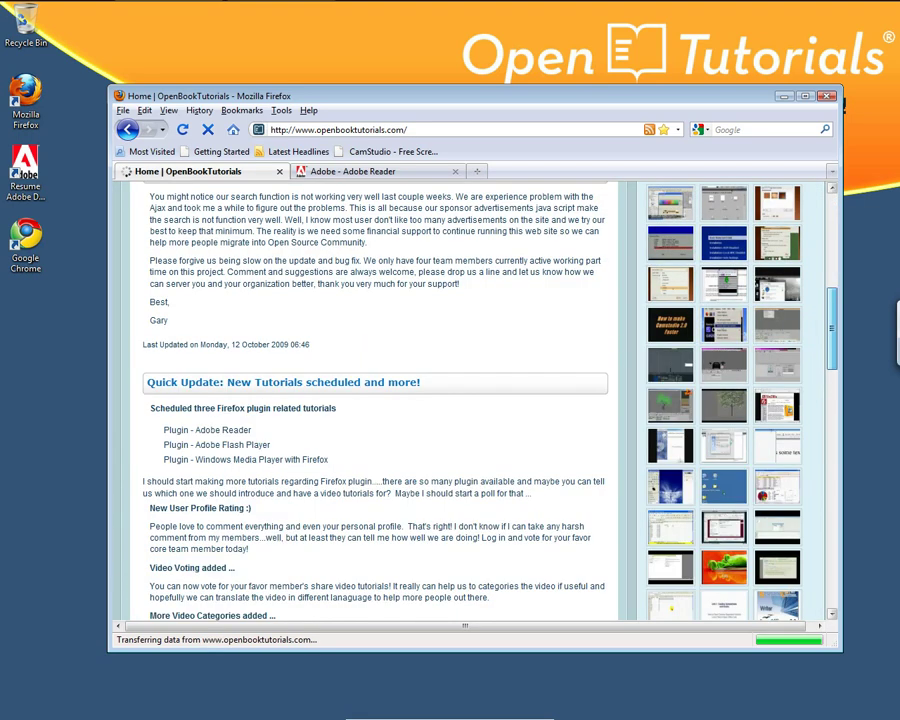
scroll(470, 400, "up", 10)
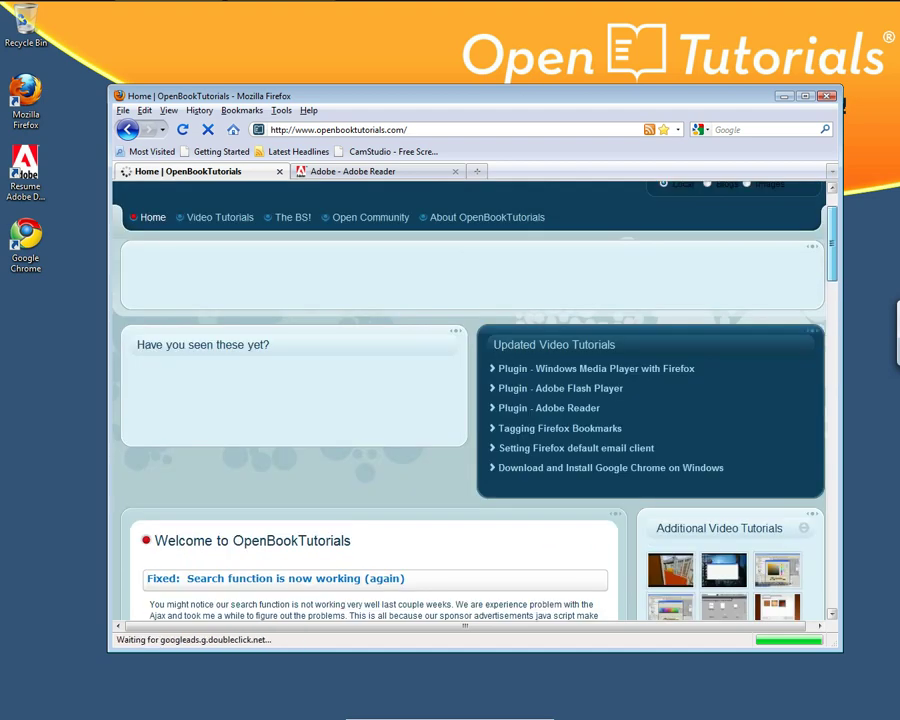
scroll(470, 400, "up", 2)
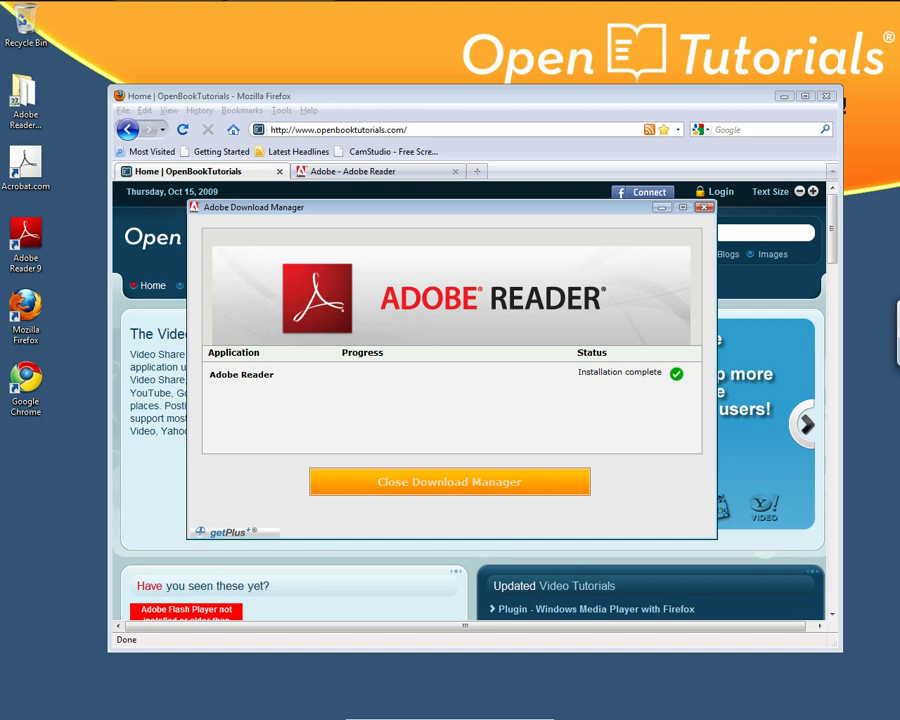
Close the Adobe Download Manager and review the browser's list of installed plugins
left_click(449, 481)
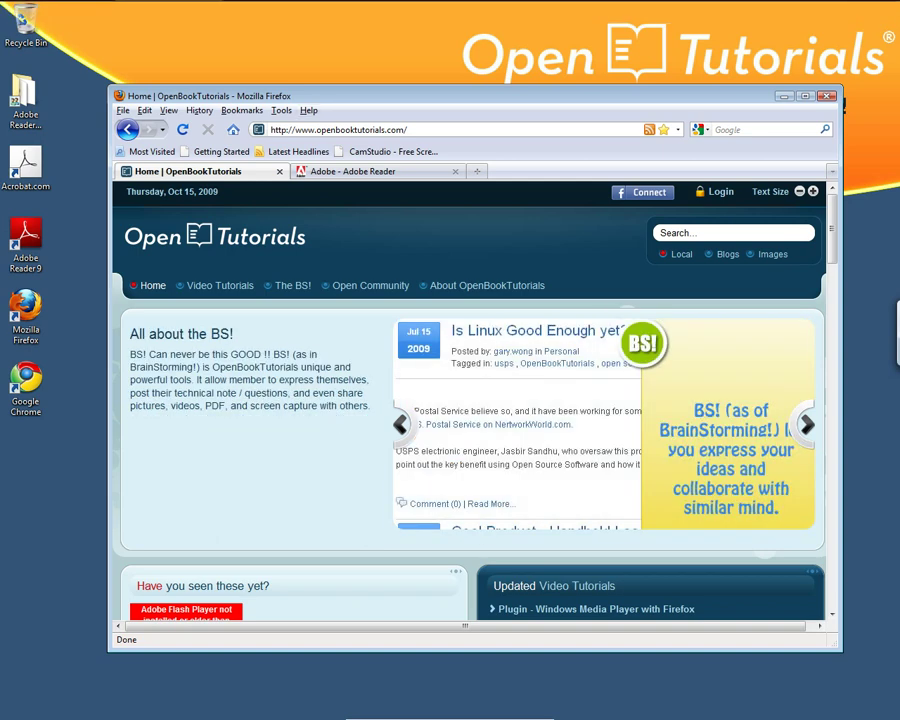
key("alt+t")
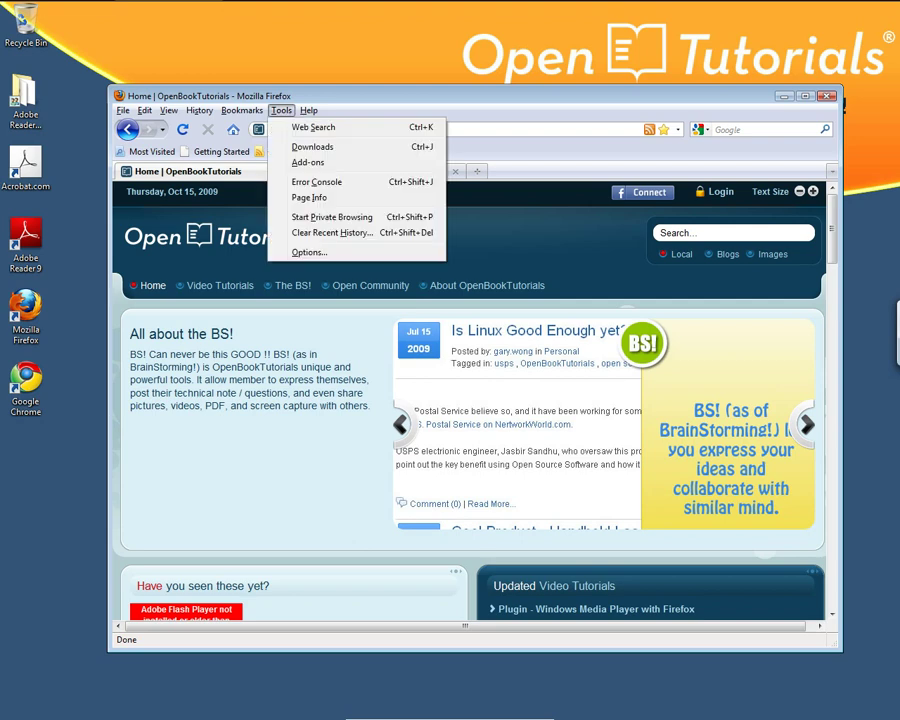
key("Down")
key("Down")
key("Down")
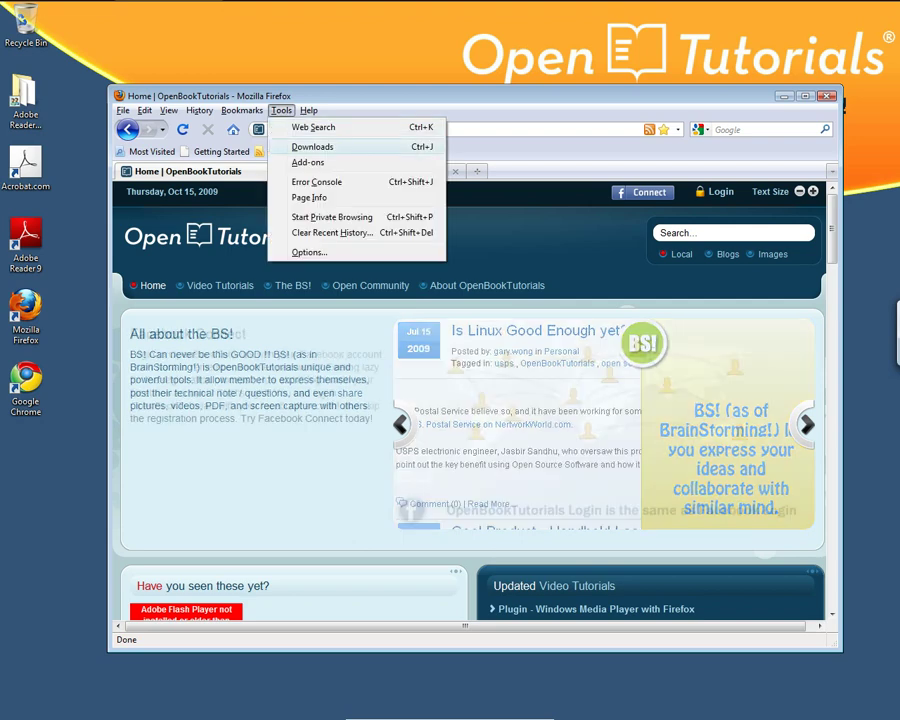
key("Return")
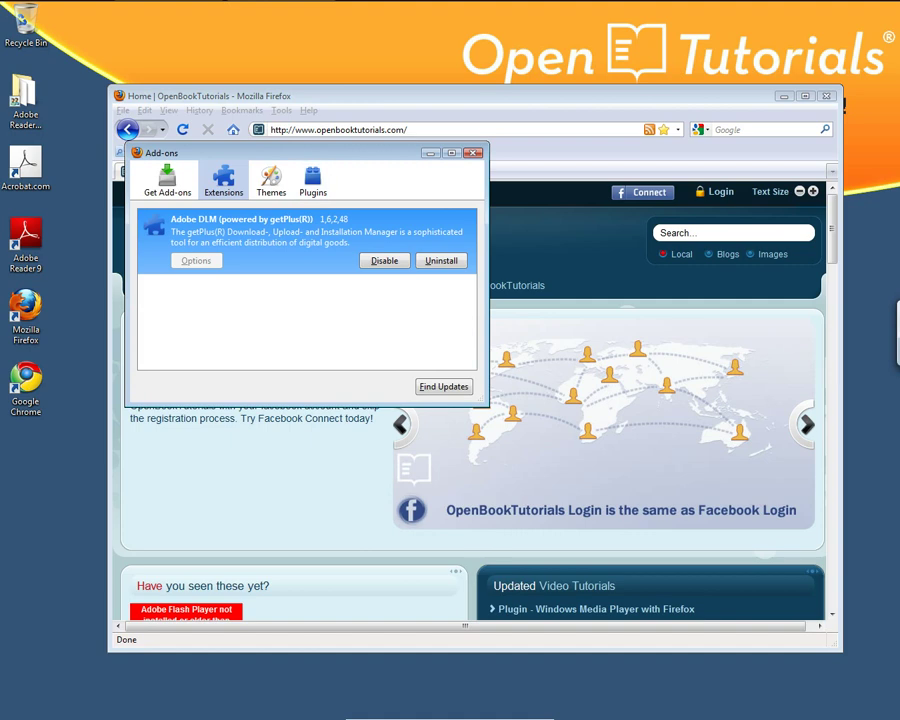
left_click(312, 181)
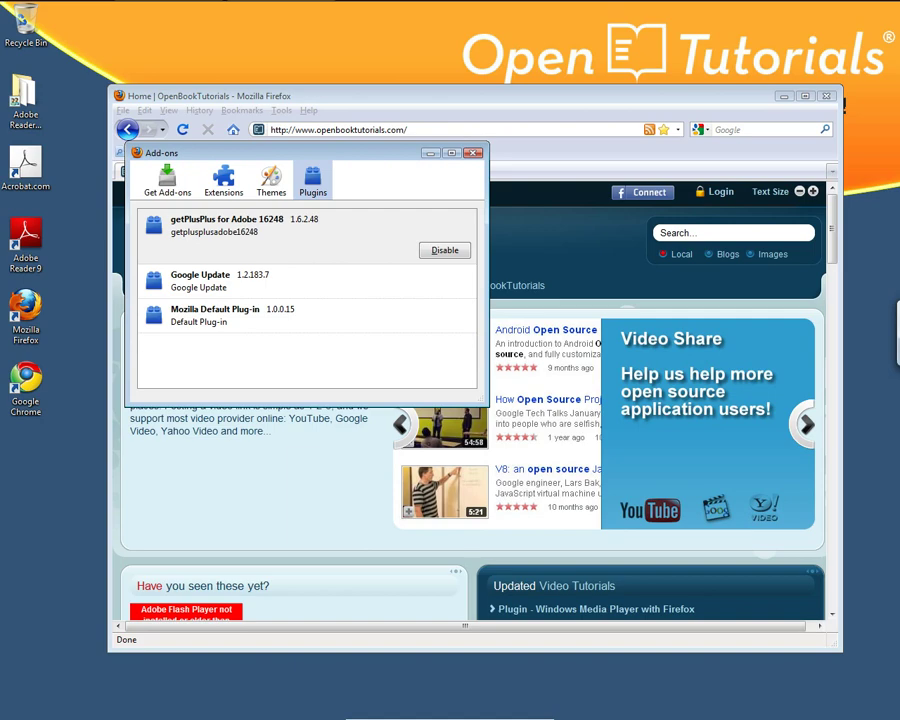
left_click(473, 152)
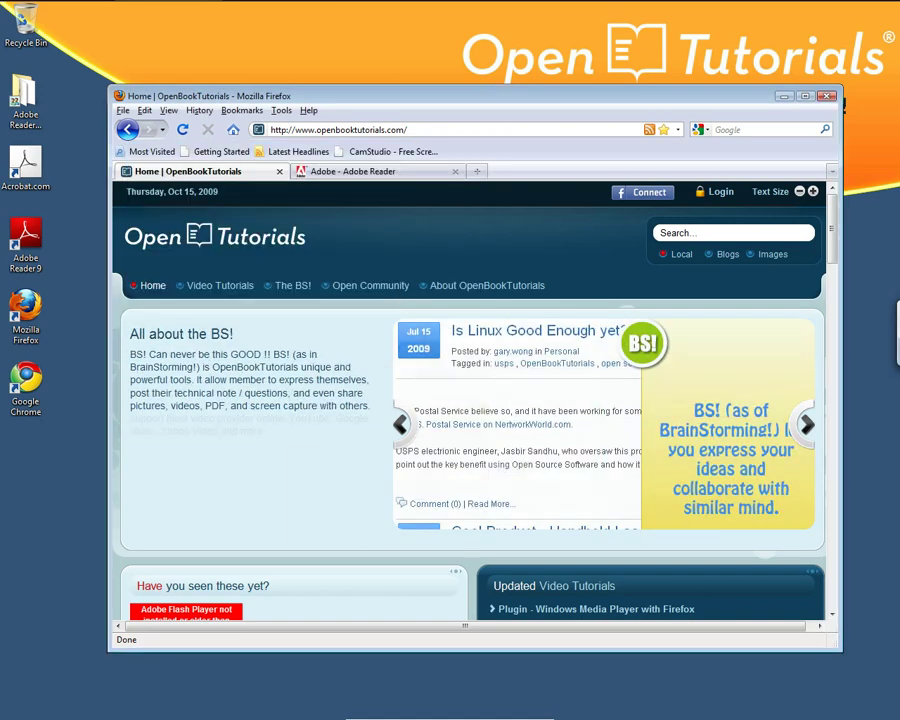
Delete the shared Adobe Reader 9 Installer folder from the desktop, confirming that it will no longer be shared
left_click_drag(320, 96, 342, 121)
left_click(25, 245)
left_click(25, 168)
left_click(25, 245)
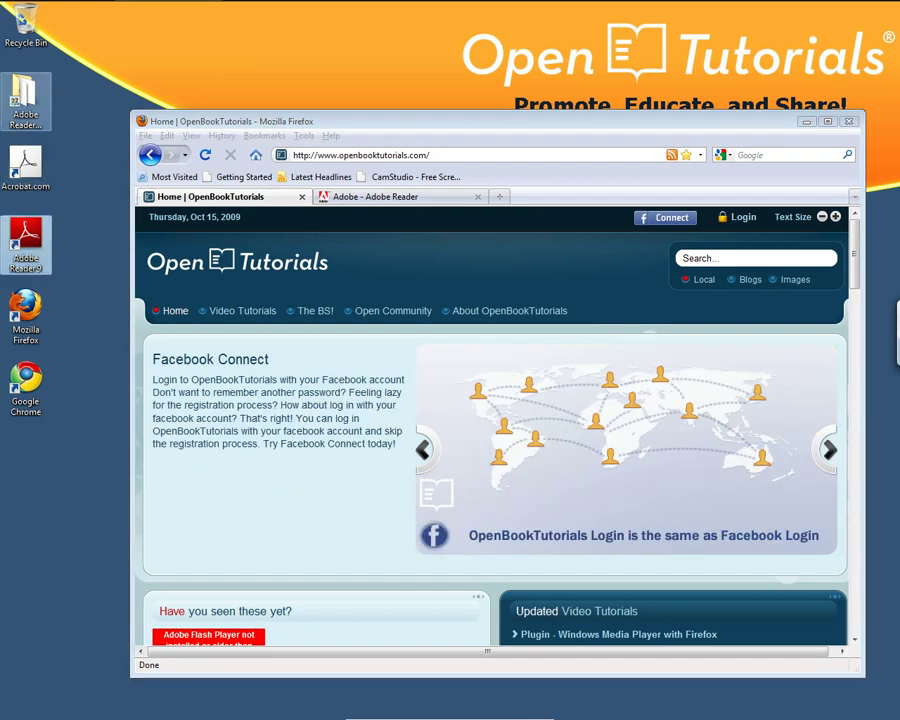
left_click(25, 105)
mouse_move(25, 110)
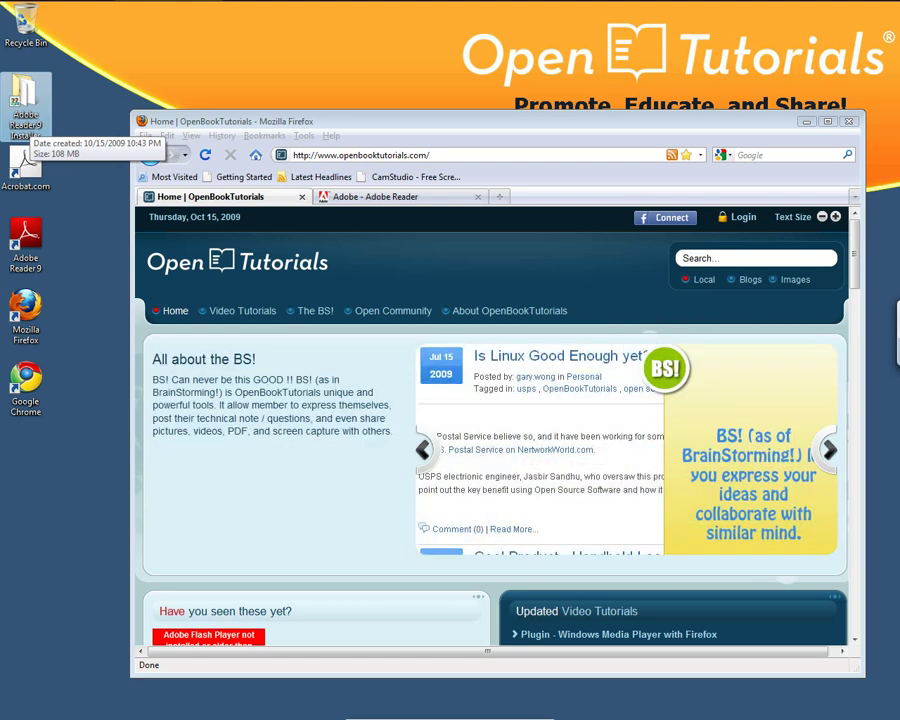
key("Delete")
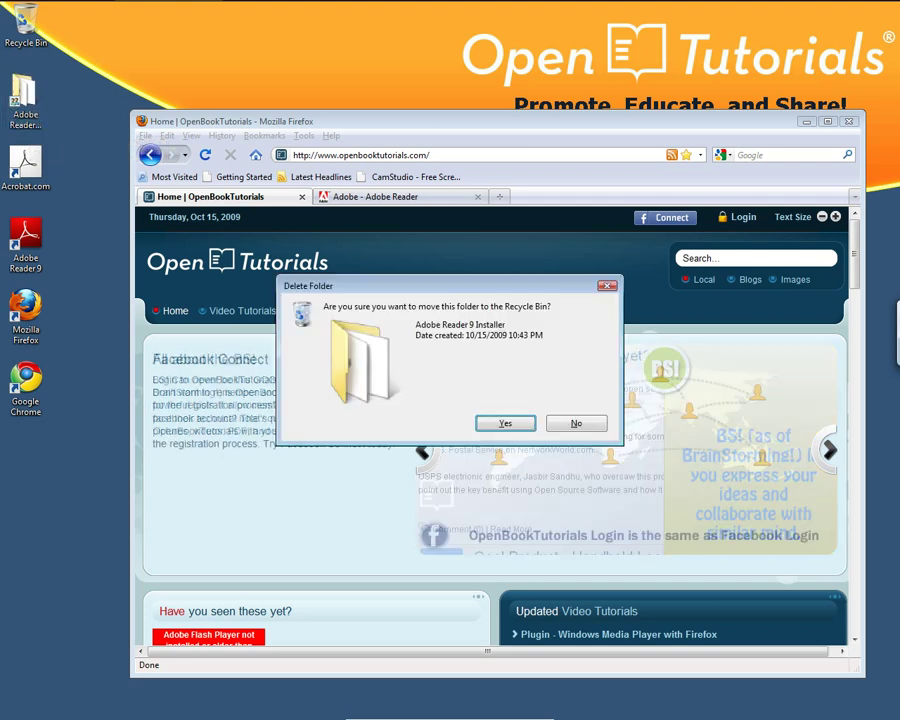
key("Escape")
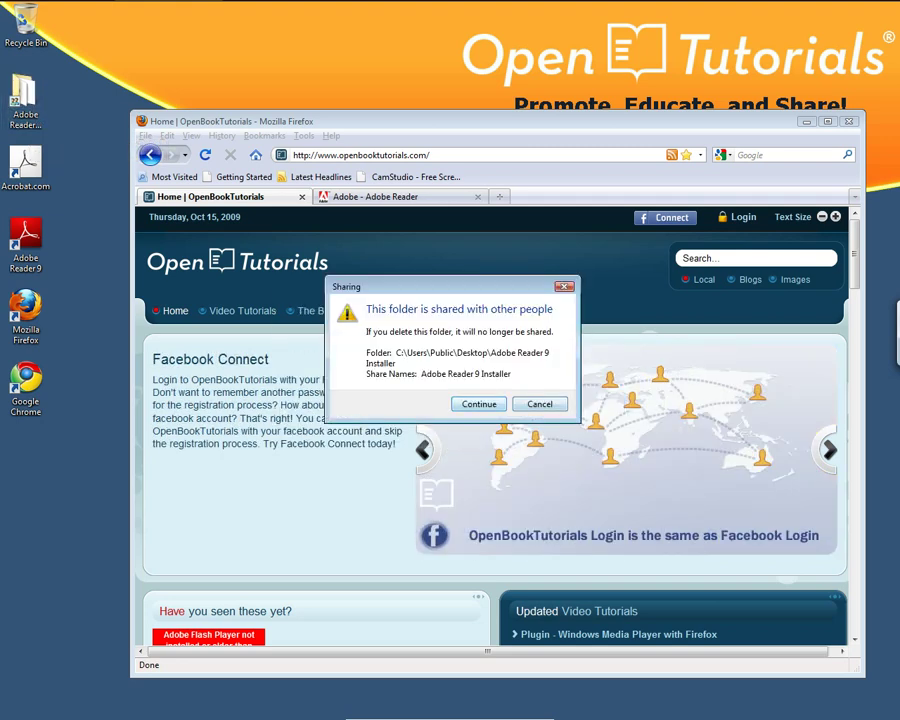
key("Return")
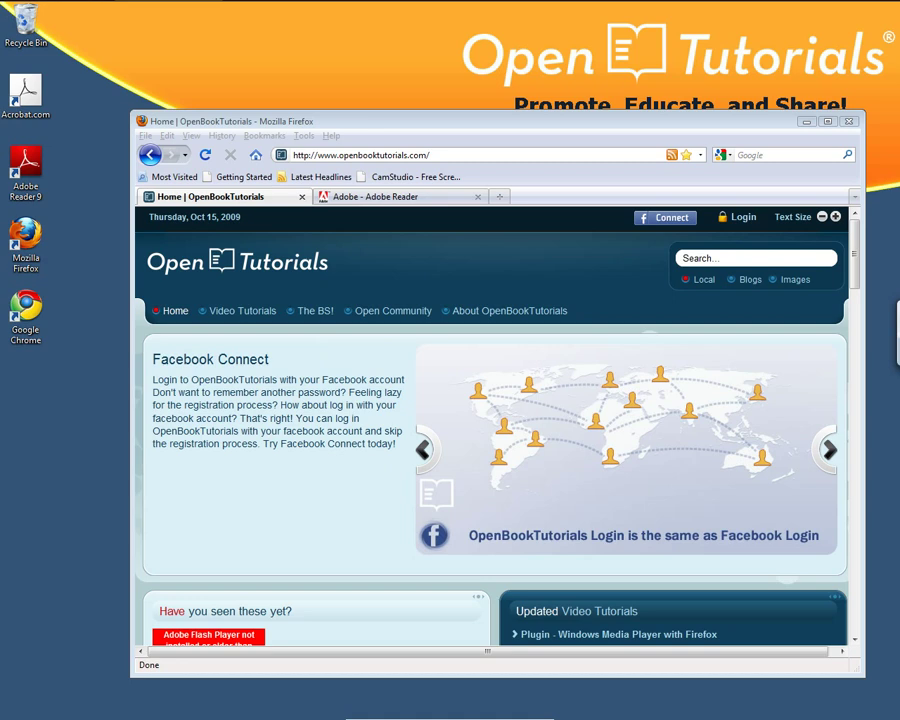
Switch back to the Adobe Reader download notes page
left_click(398, 196)
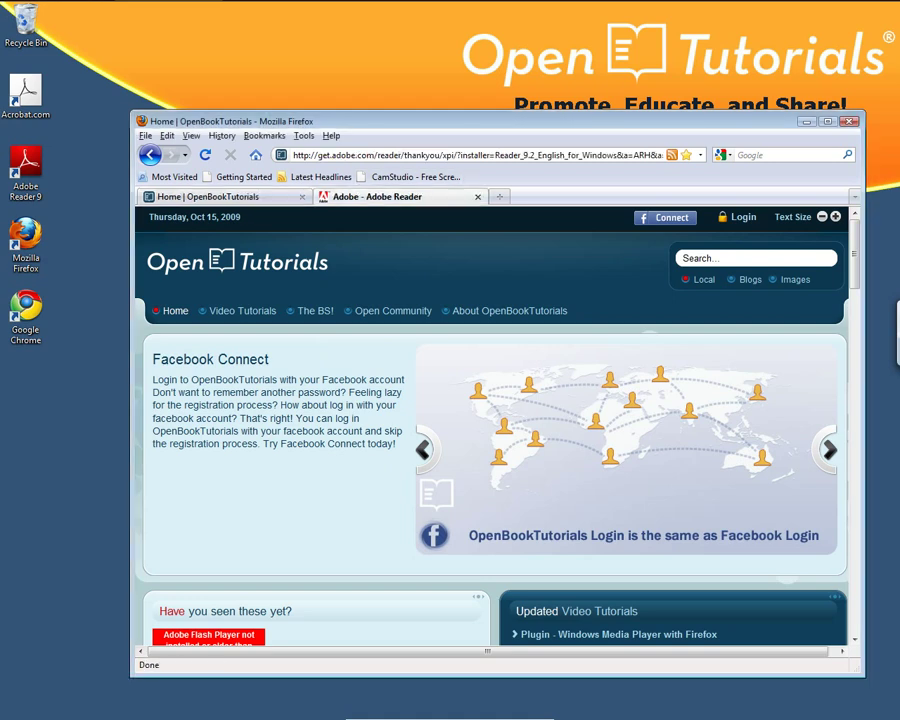